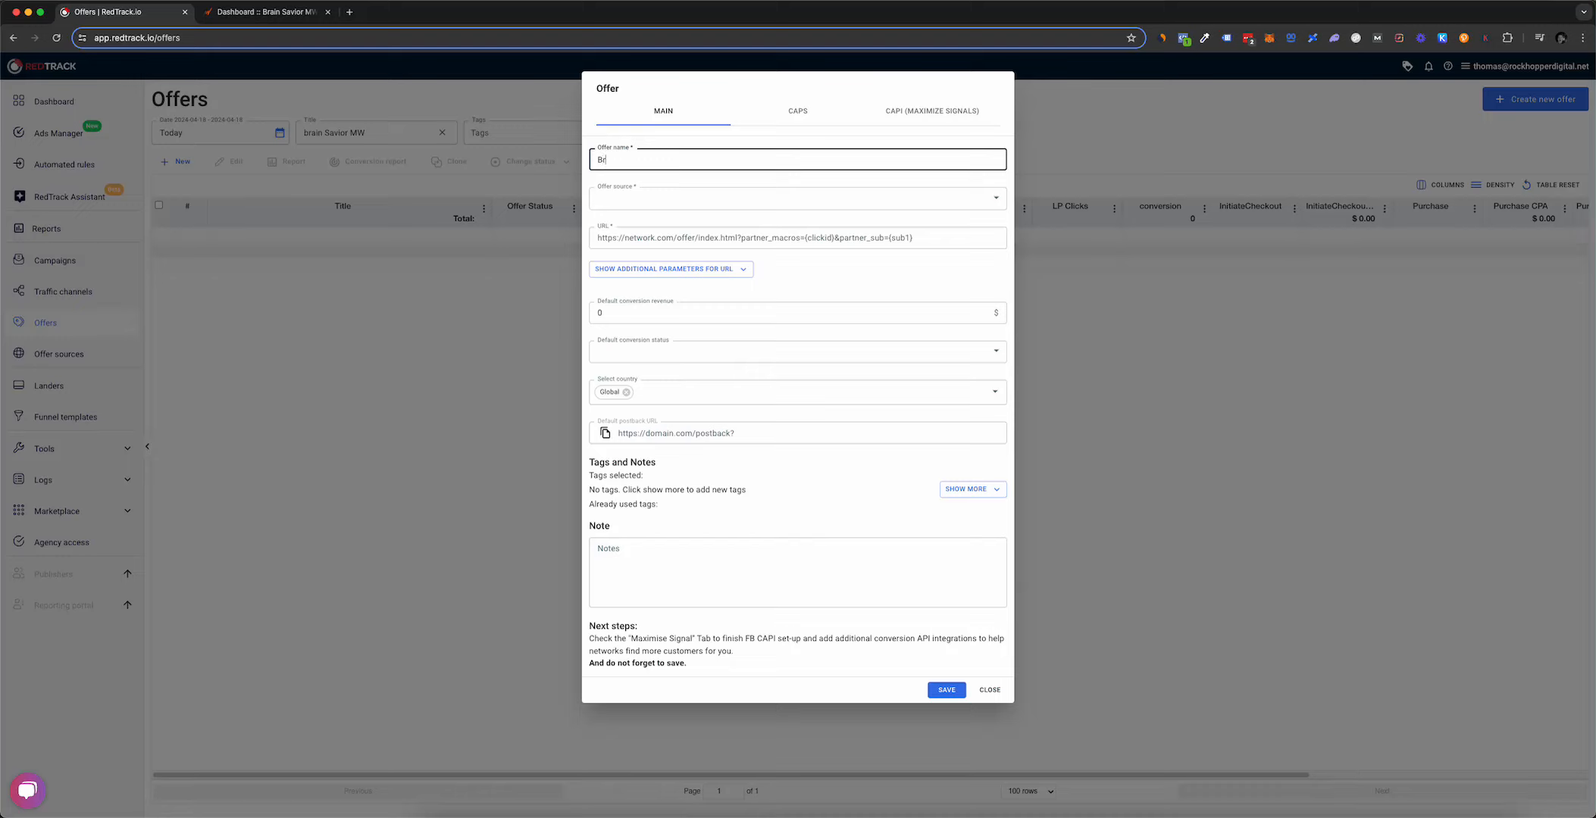
Step: Enter 'Brain Savior MW' as the offer name and review the typed words
text(ain Savior MW)
drag(643, 161, 666, 163)
drag(597, 162, 646, 163)
drag(598, 163, 645, 163)
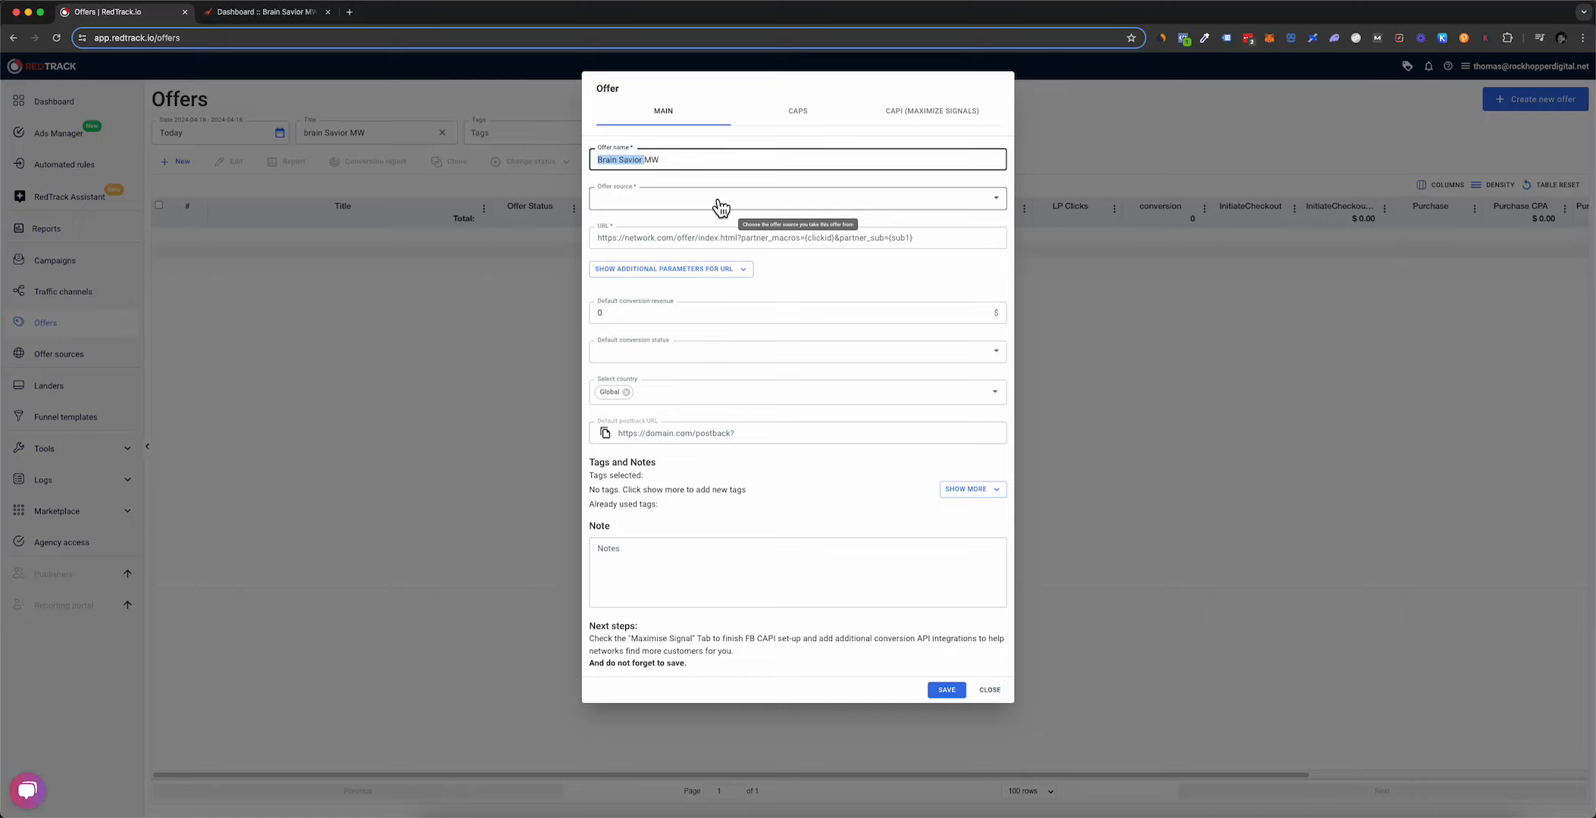
double_click(653, 159)
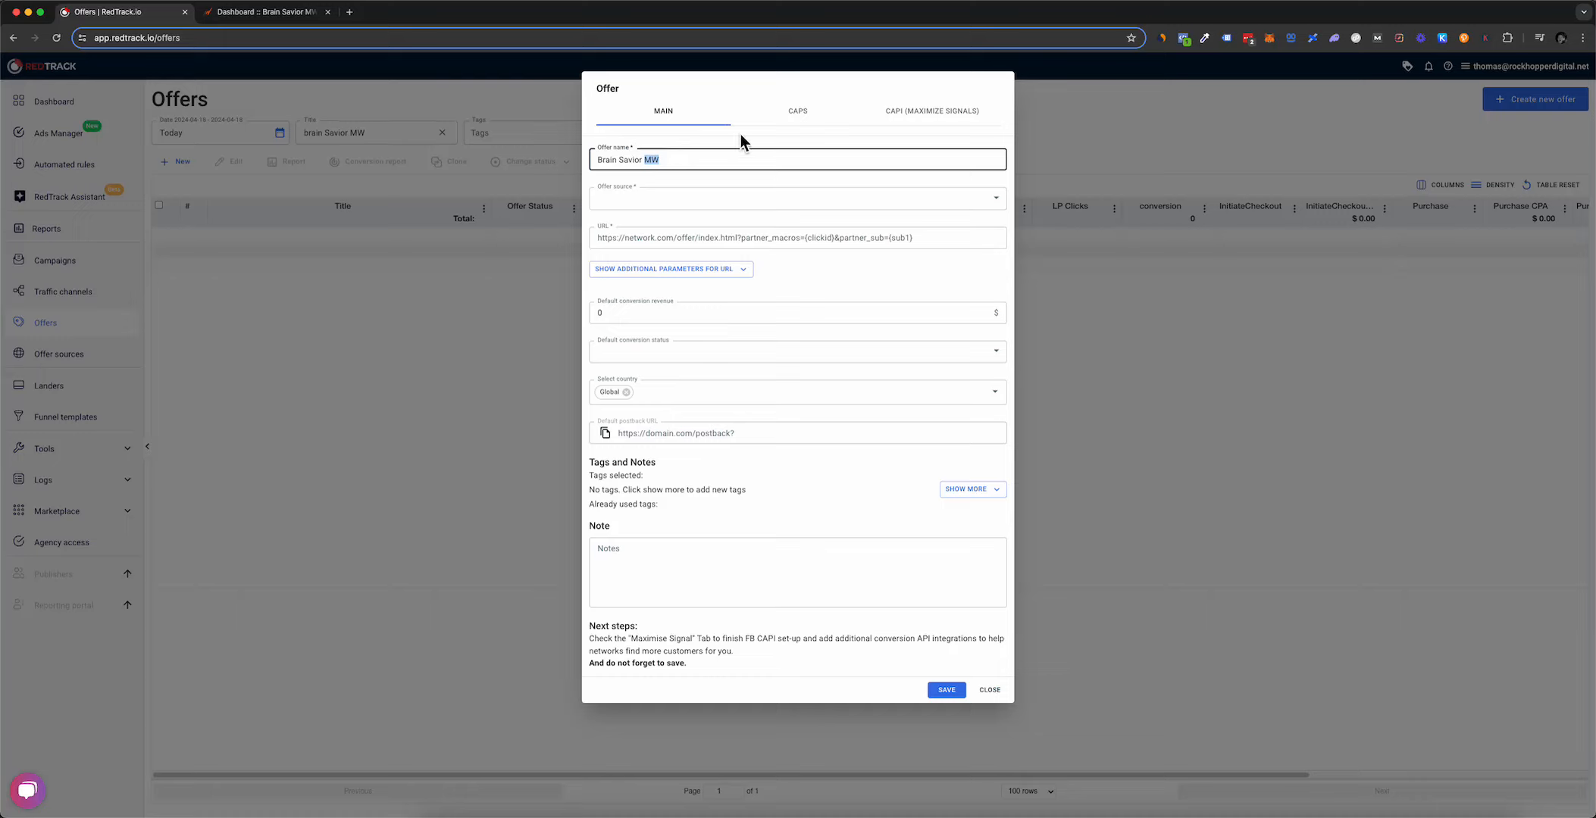
Step: Choose MaxWeb as the offer source, pre-filling the offer URL and postback templates
click(679, 149)
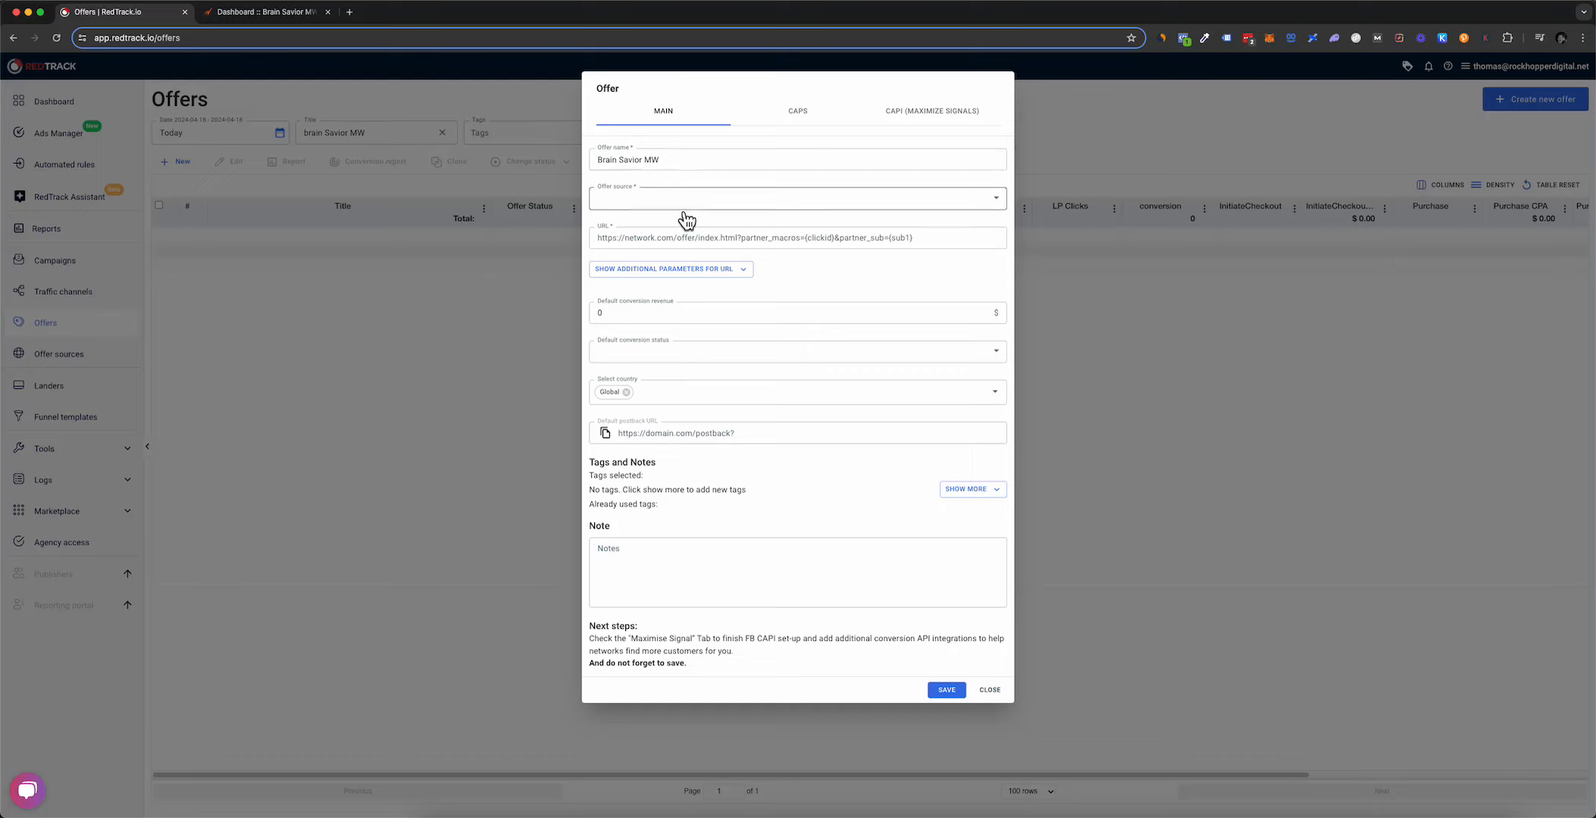
click(648, 200)
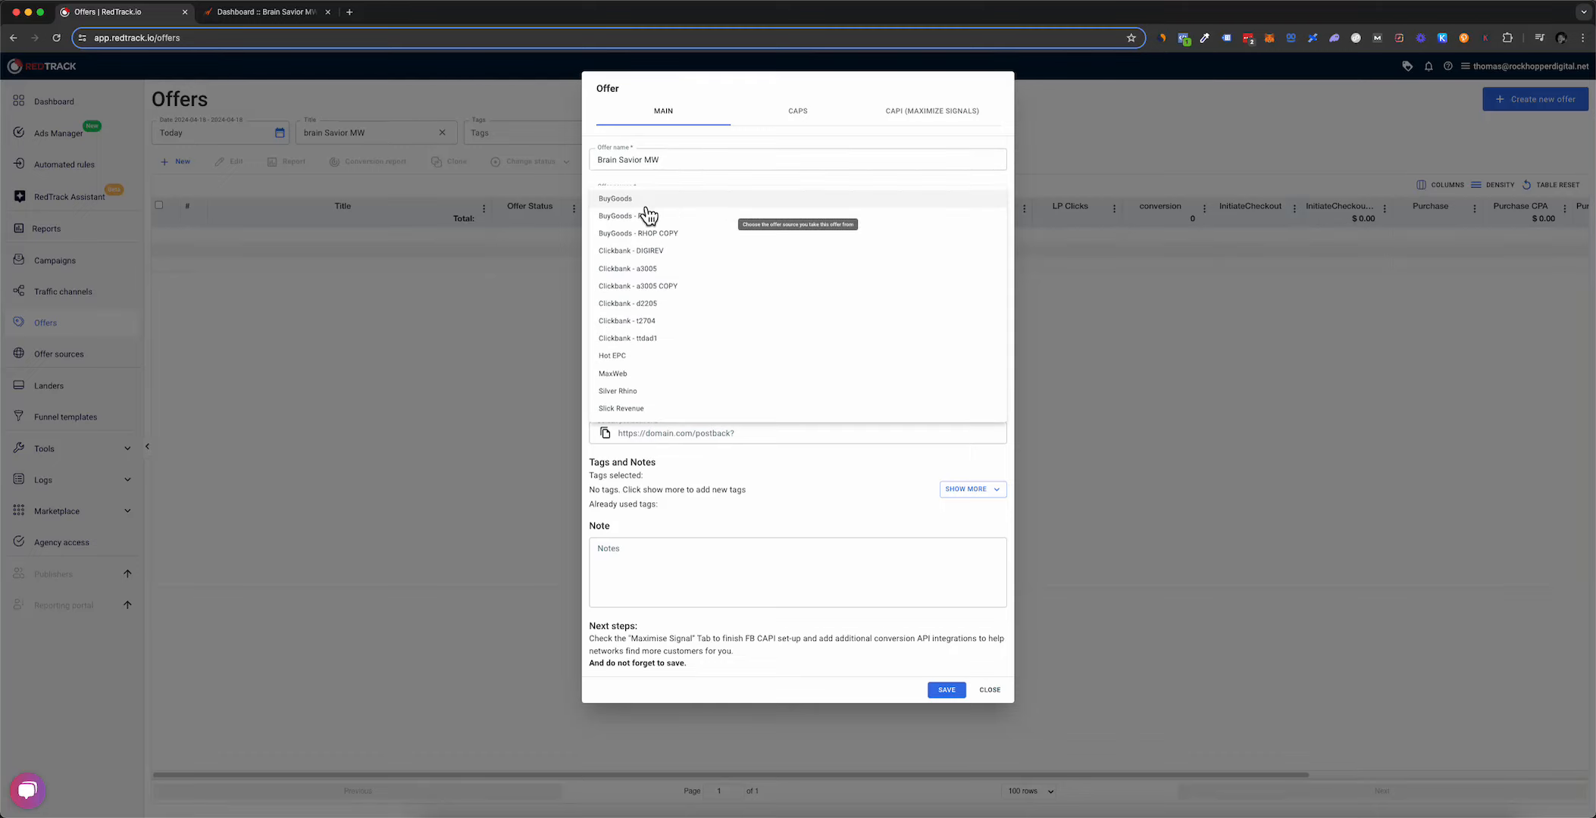
click(630, 374)
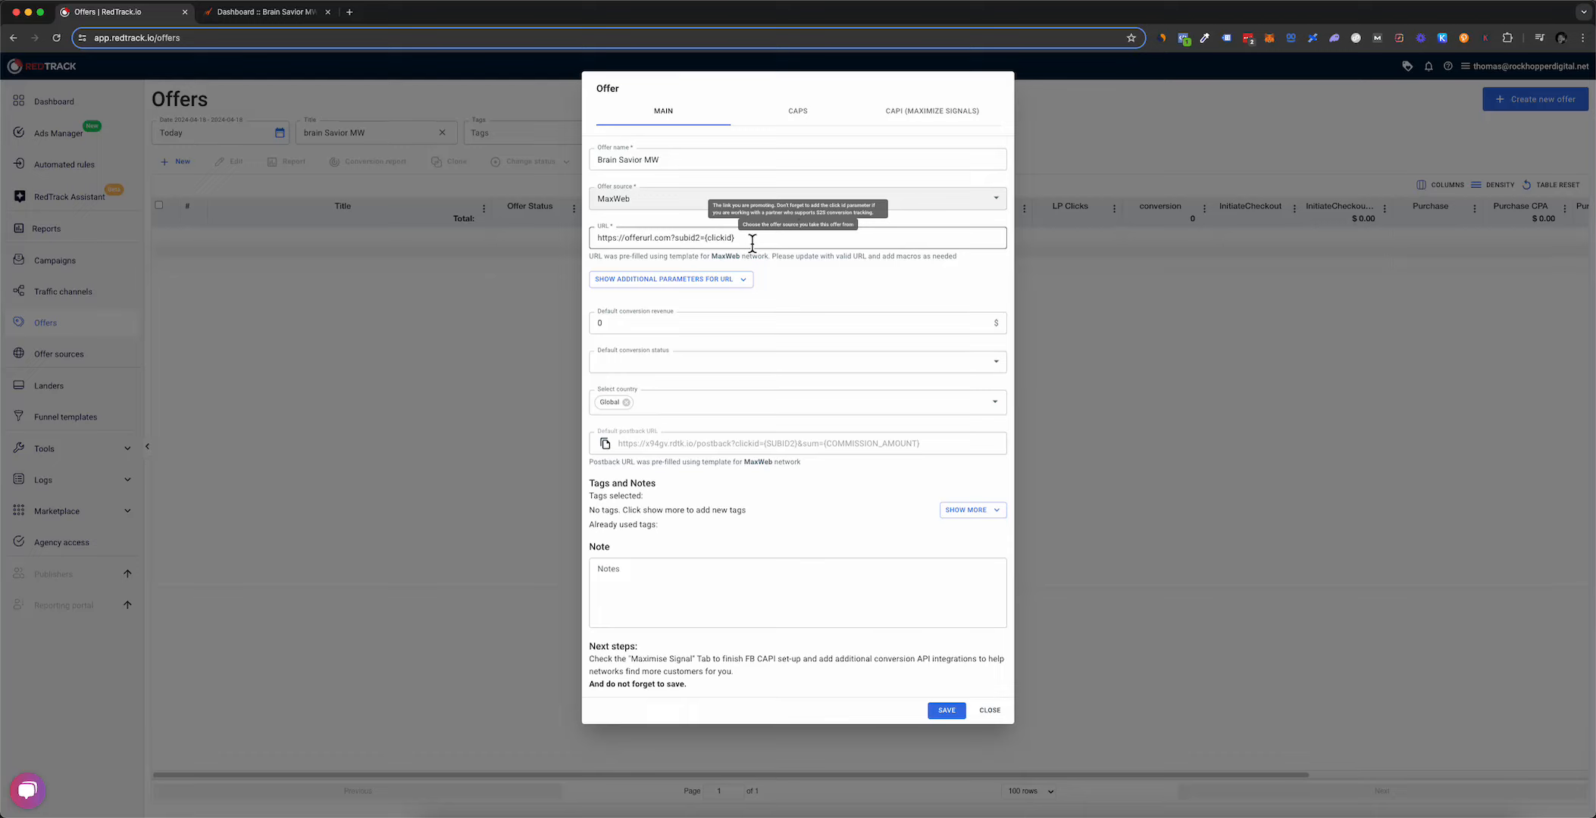
click(681, 240)
drag(681, 240, 747, 250)
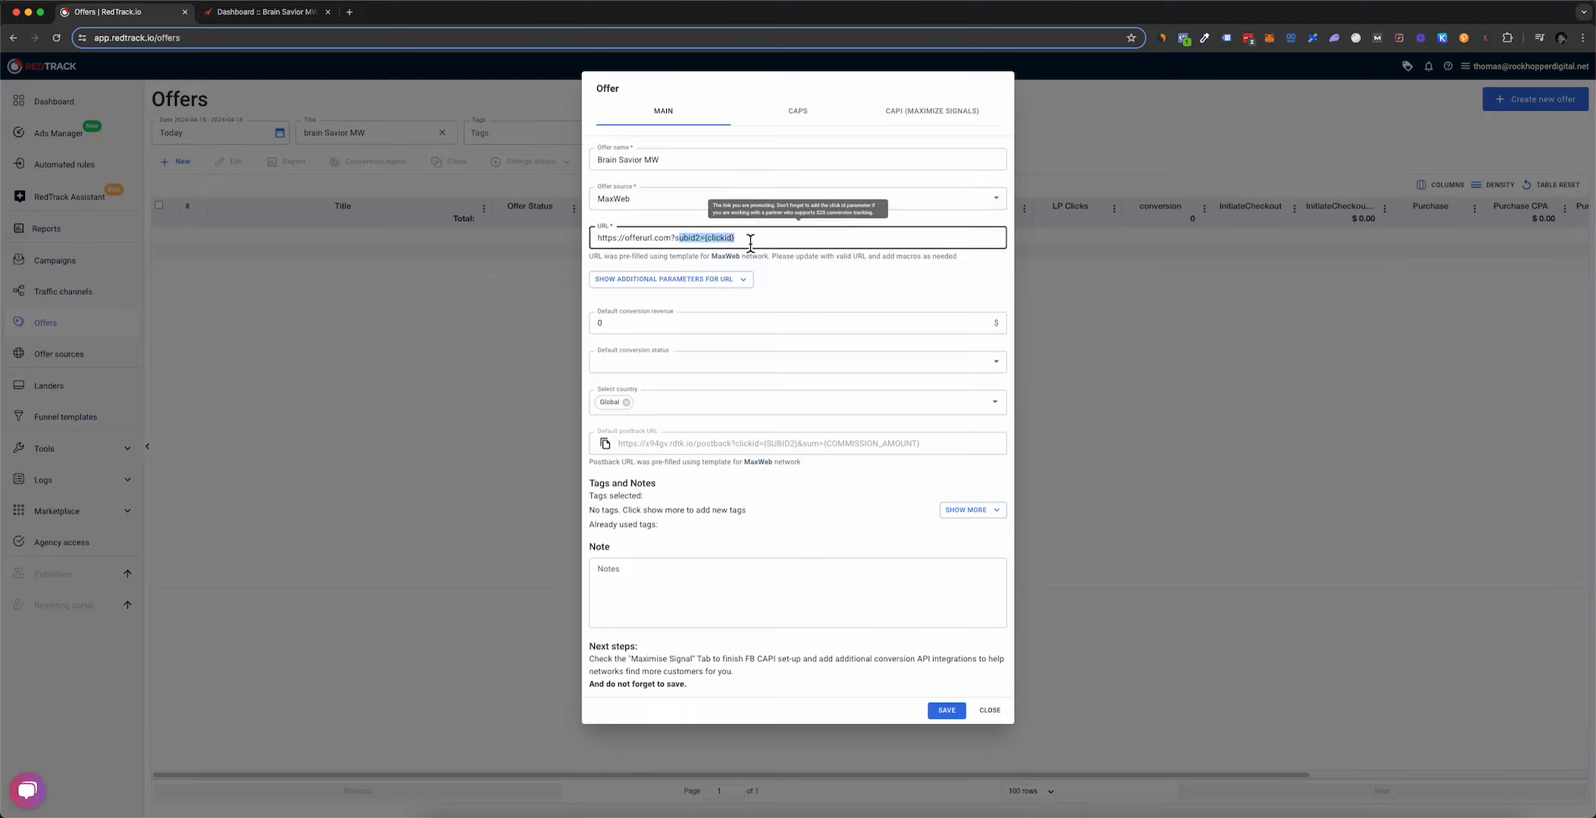
click(701, 248)
drag(705, 239, 733, 240)
click(822, 277)
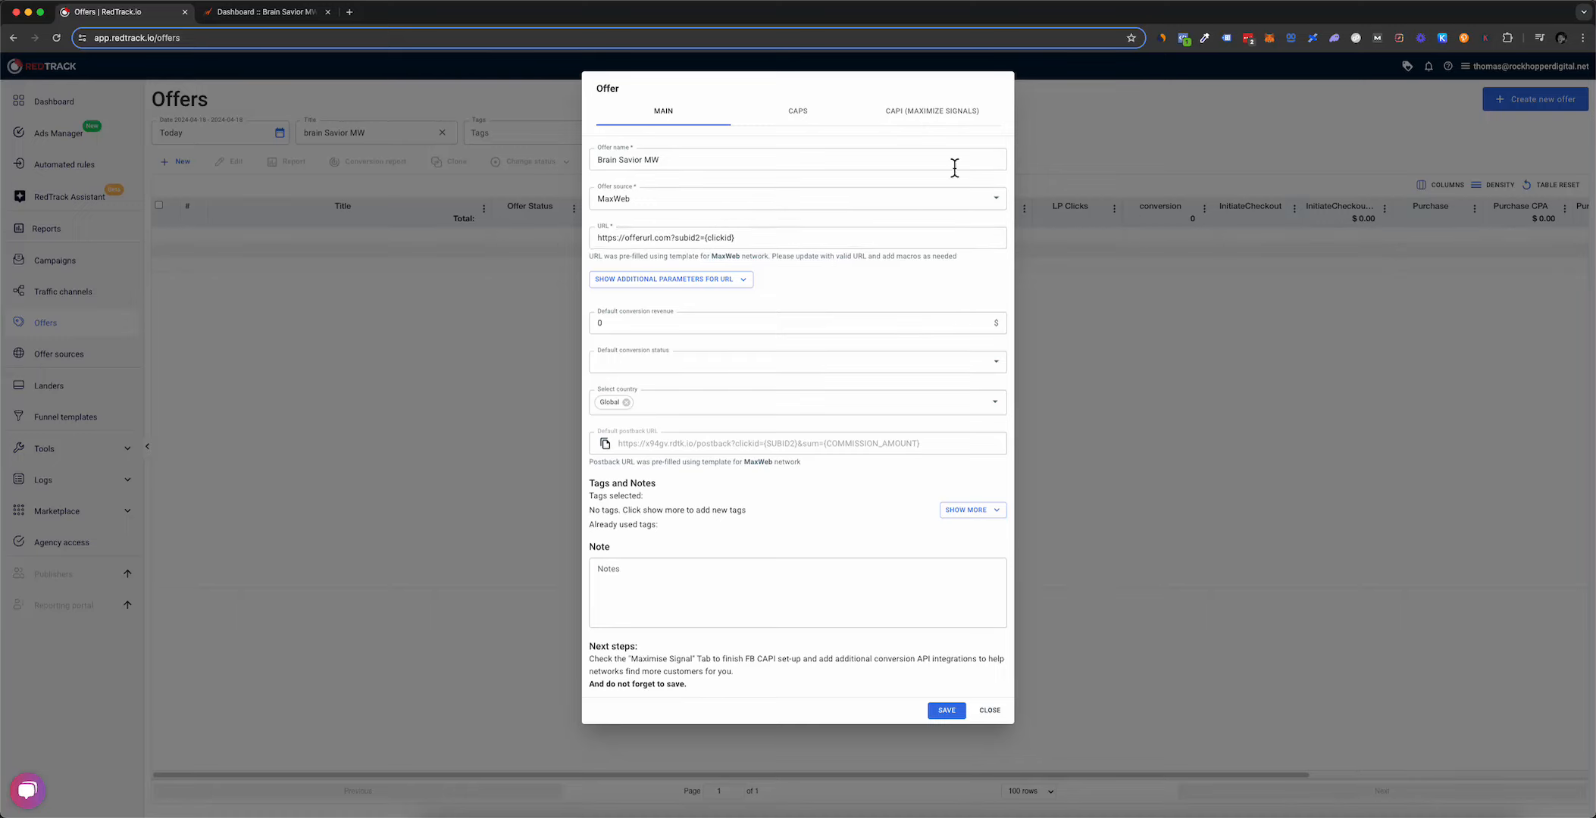
click(675, 241)
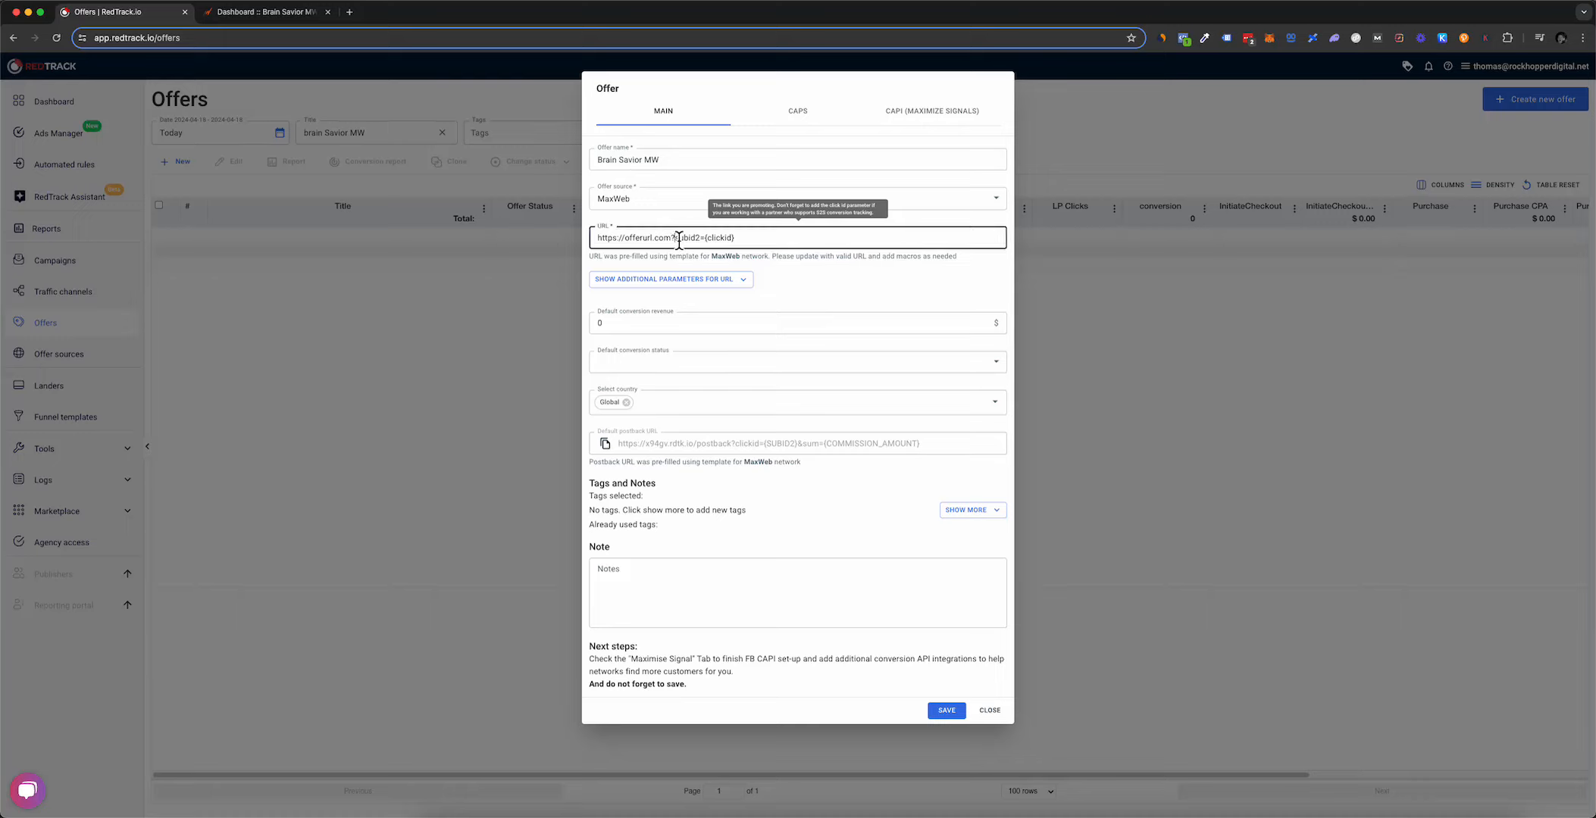
drag(675, 240, 575, 238)
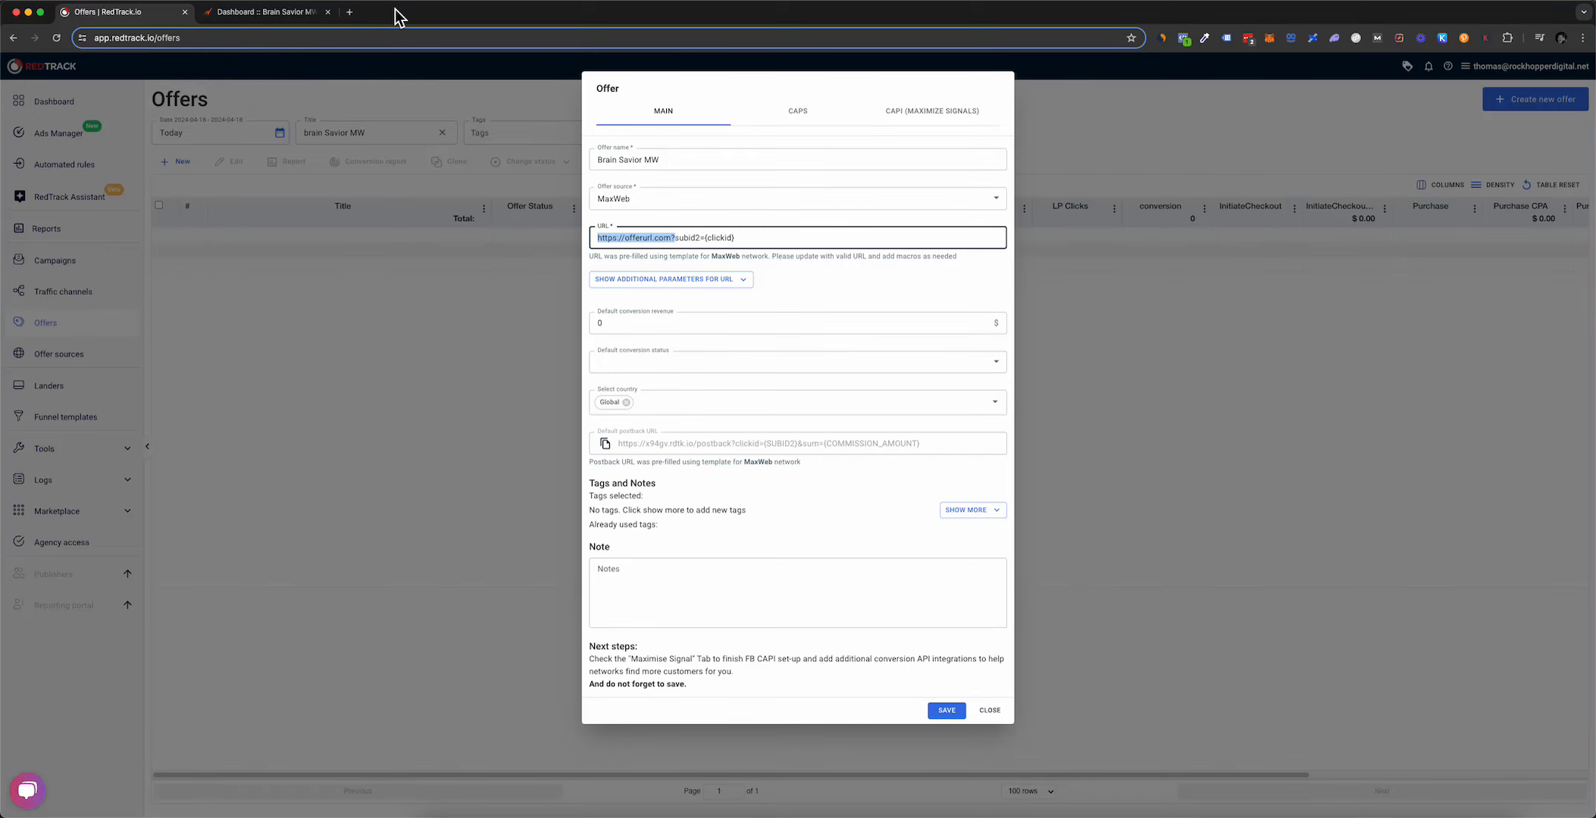
Step: Copy the Brain Savior $130.00 CPA affiliate link from the MaxWeb dashboard
click(259, 13)
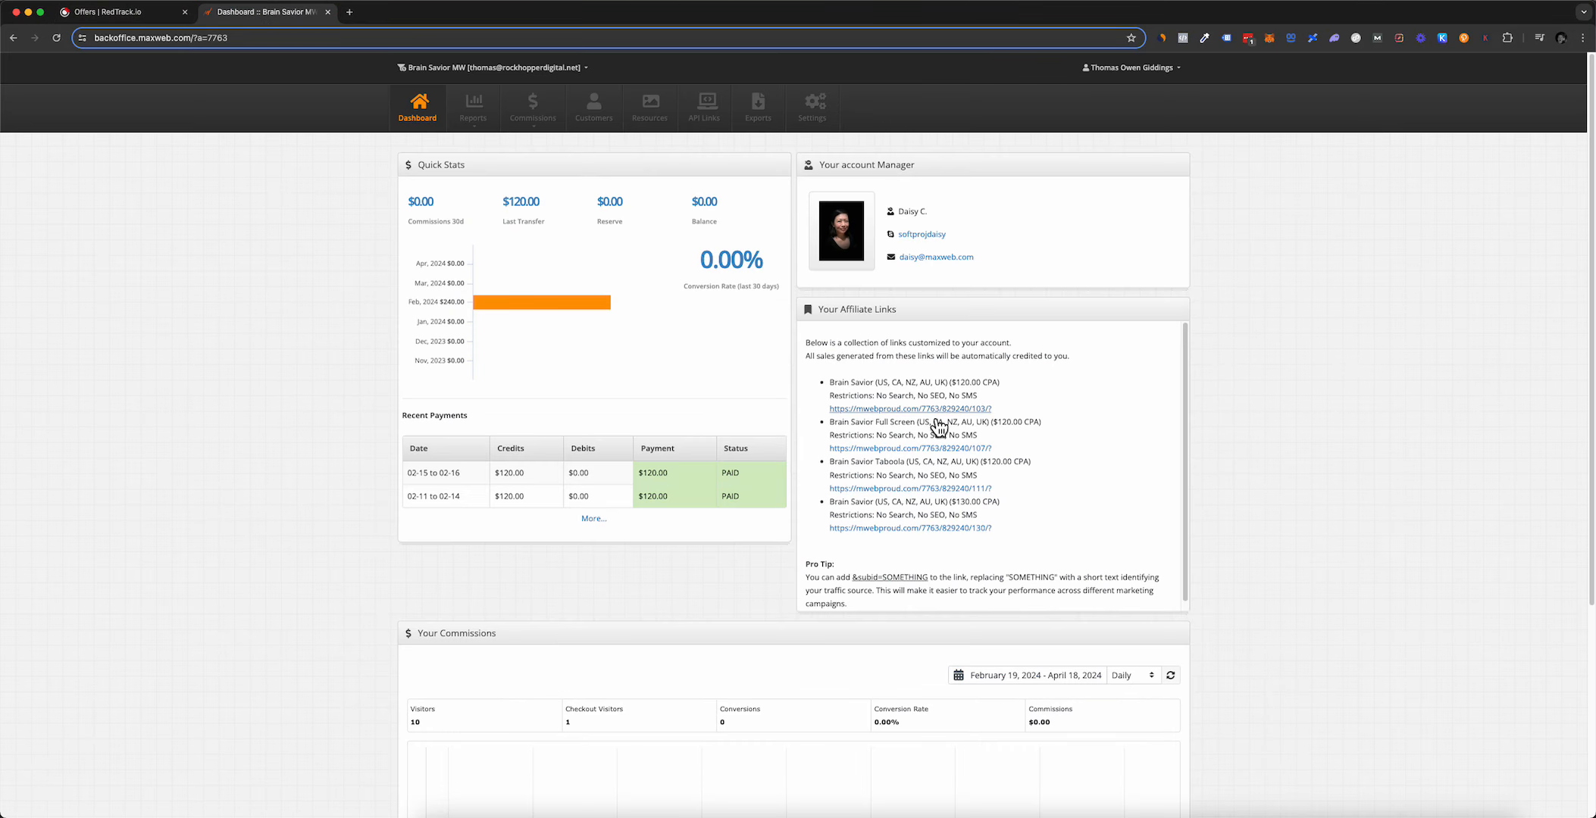
drag(994, 529, 829, 530)
key(super+c)
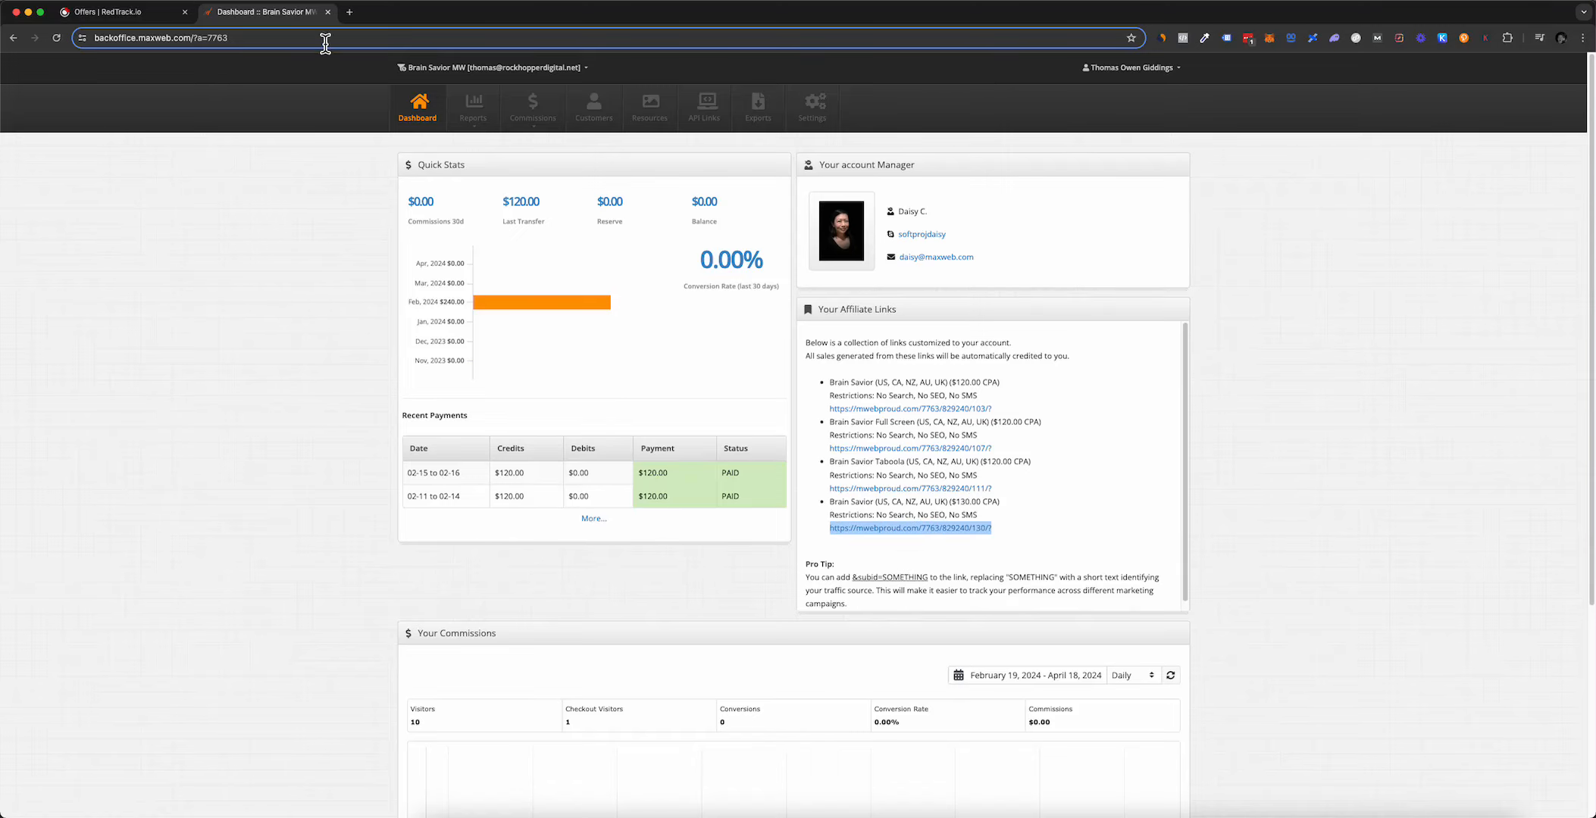
click(122, 18)
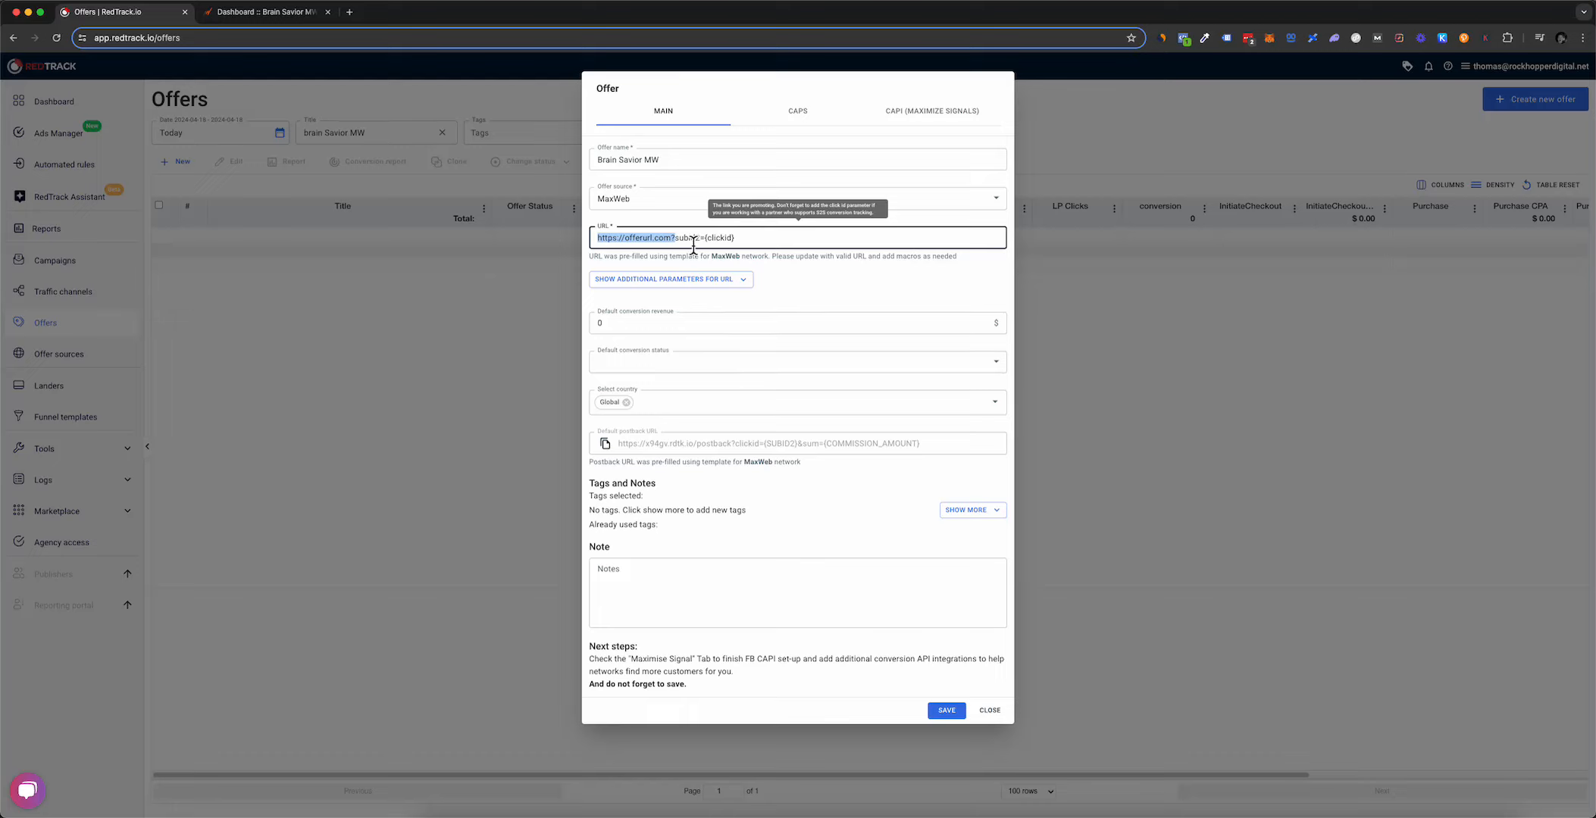
Step: Paste the MaxWeb affiliate link over the placeholder domain in the offer URL
key(super+v)
drag(596, 238, 844, 239)
click(845, 241)
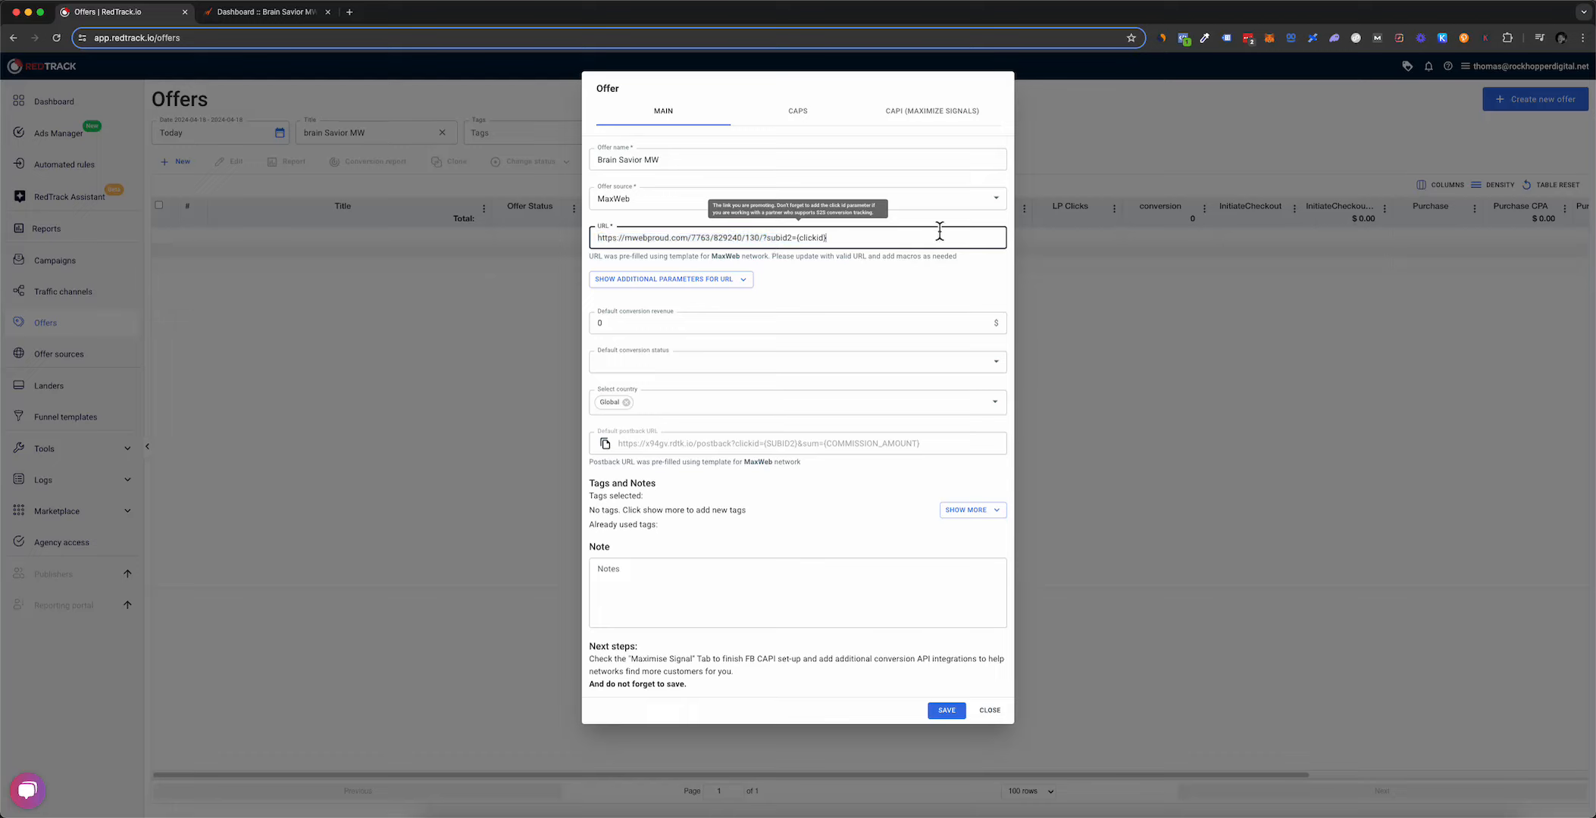
click(935, 221)
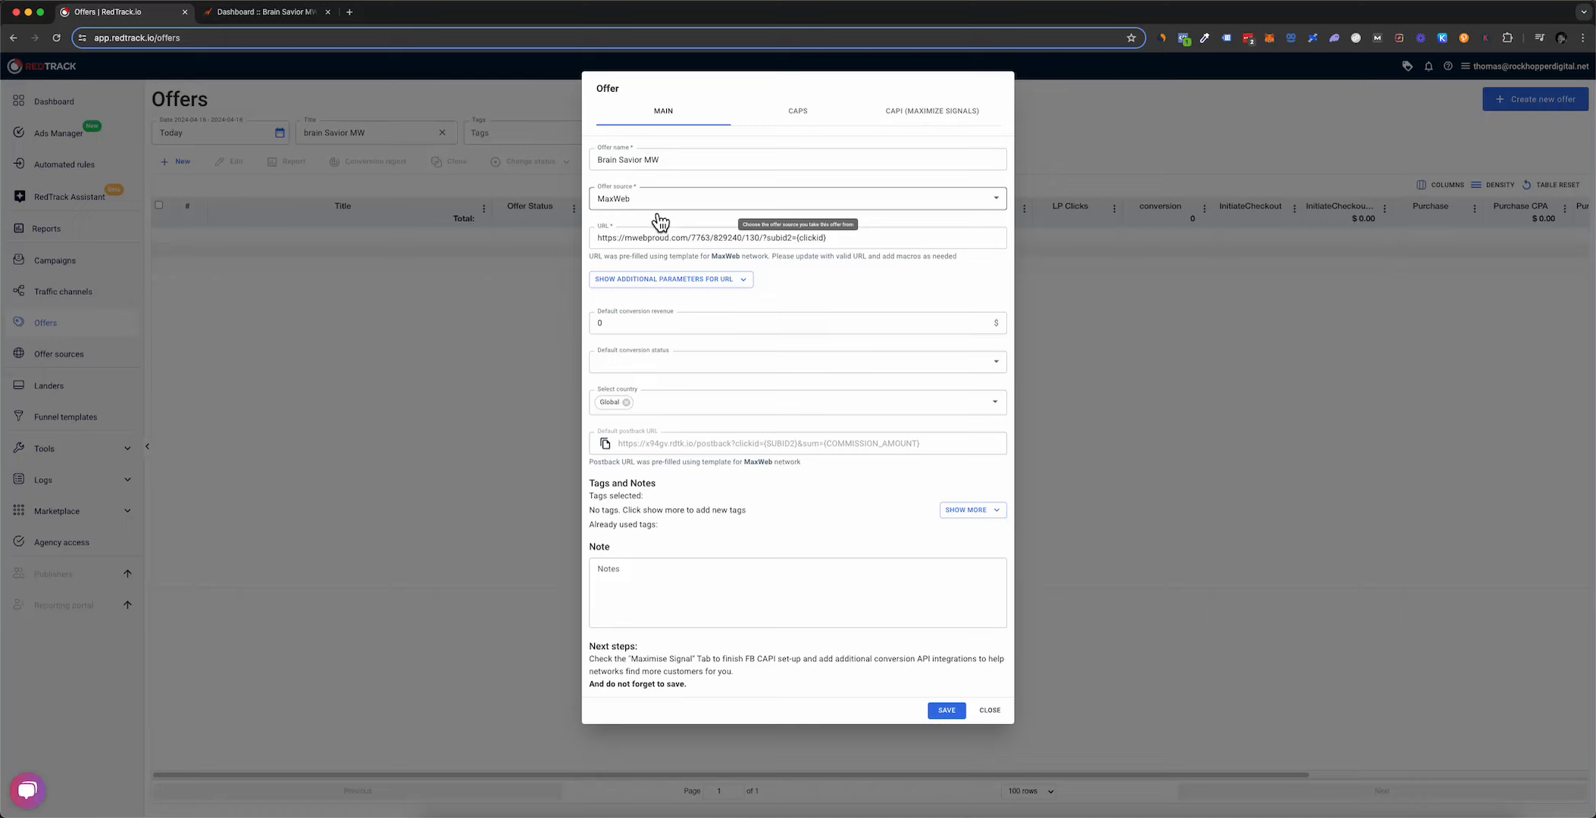
Step: Verify the new URL still carries the subid2={clickid} tracking parameter
drag(764, 244, 837, 241)
click(780, 241)
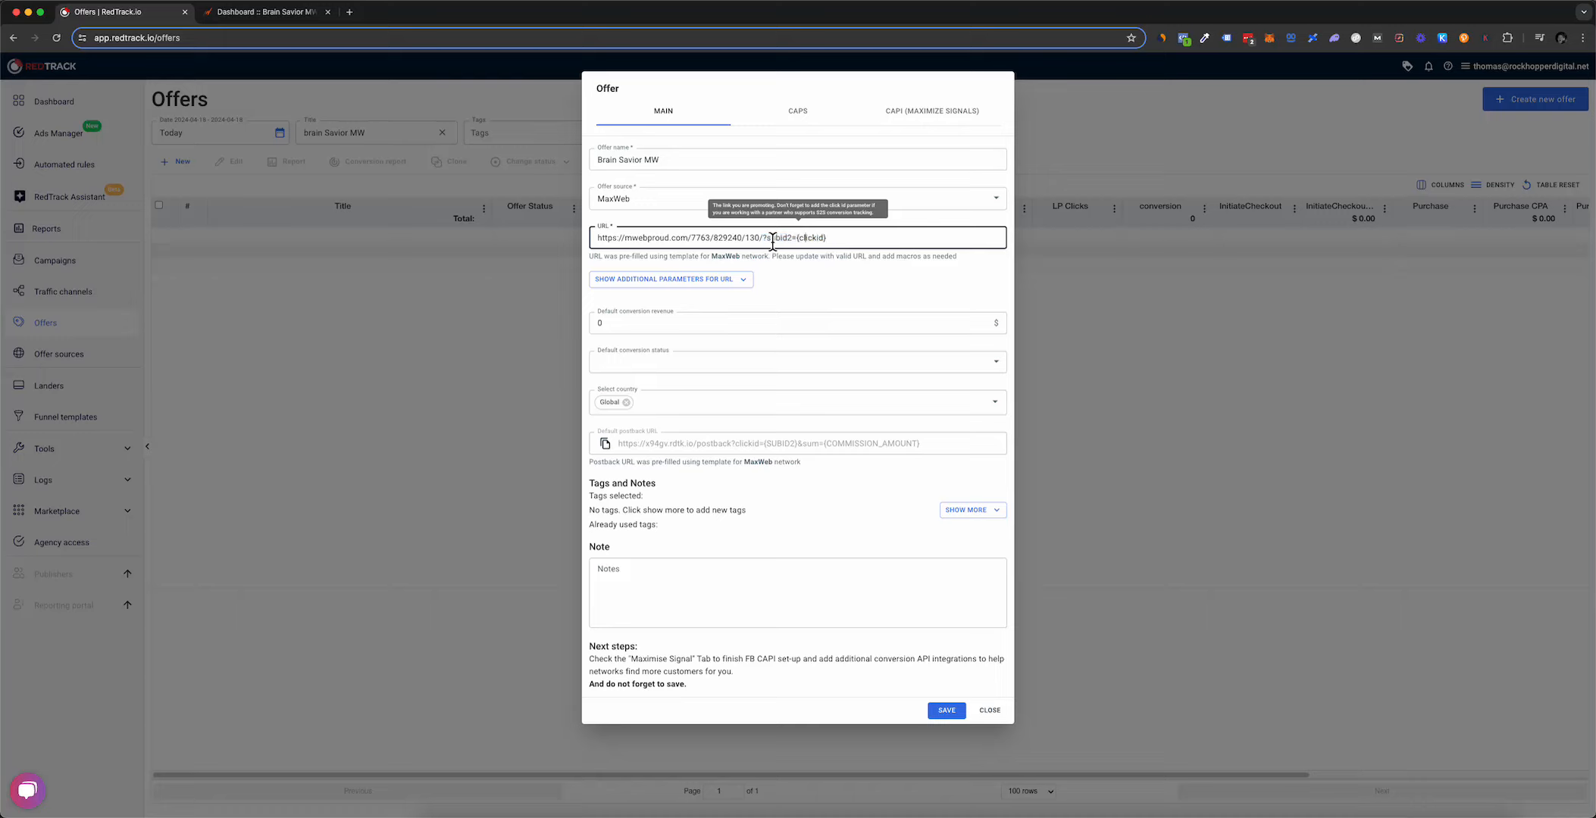
drag(768, 244, 793, 244)
click(801, 240)
drag(796, 240, 824, 243)
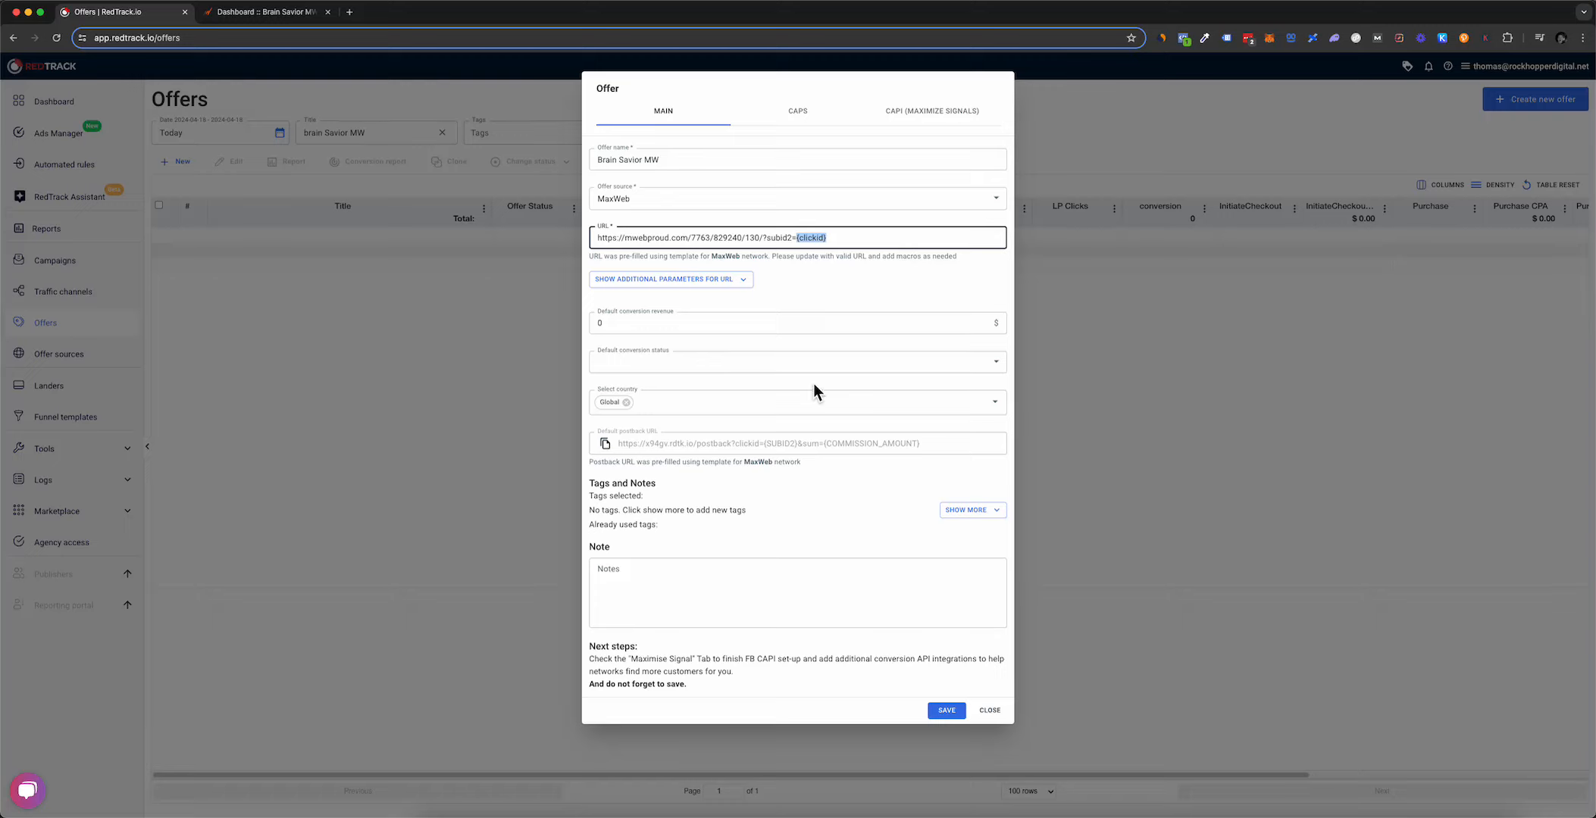
Step: Review the offer's Caps settings, then save Brain Savior MW as offer 126
click(807, 118)
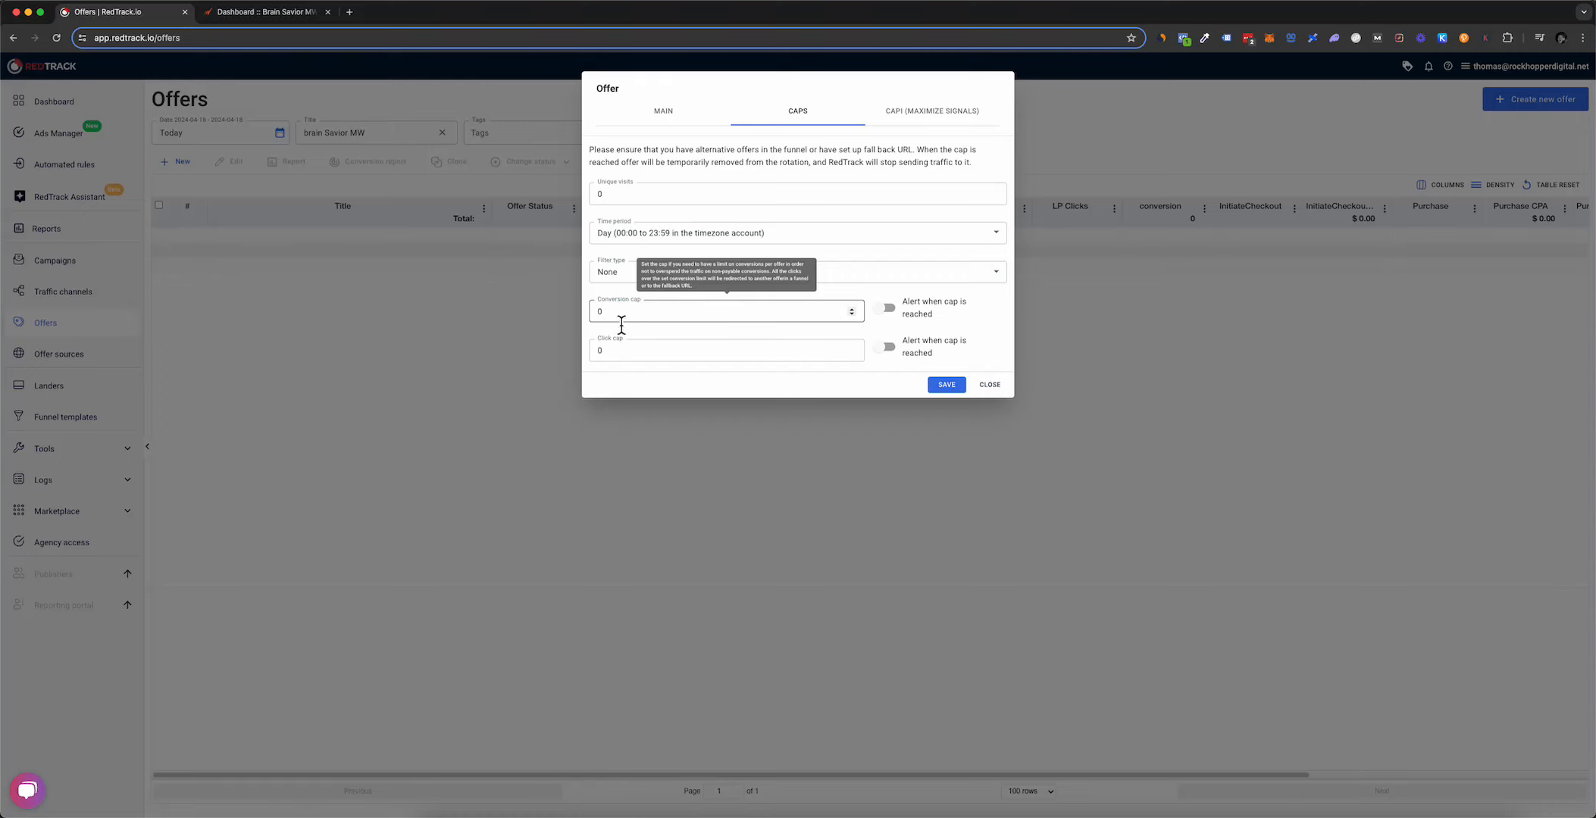
click(682, 123)
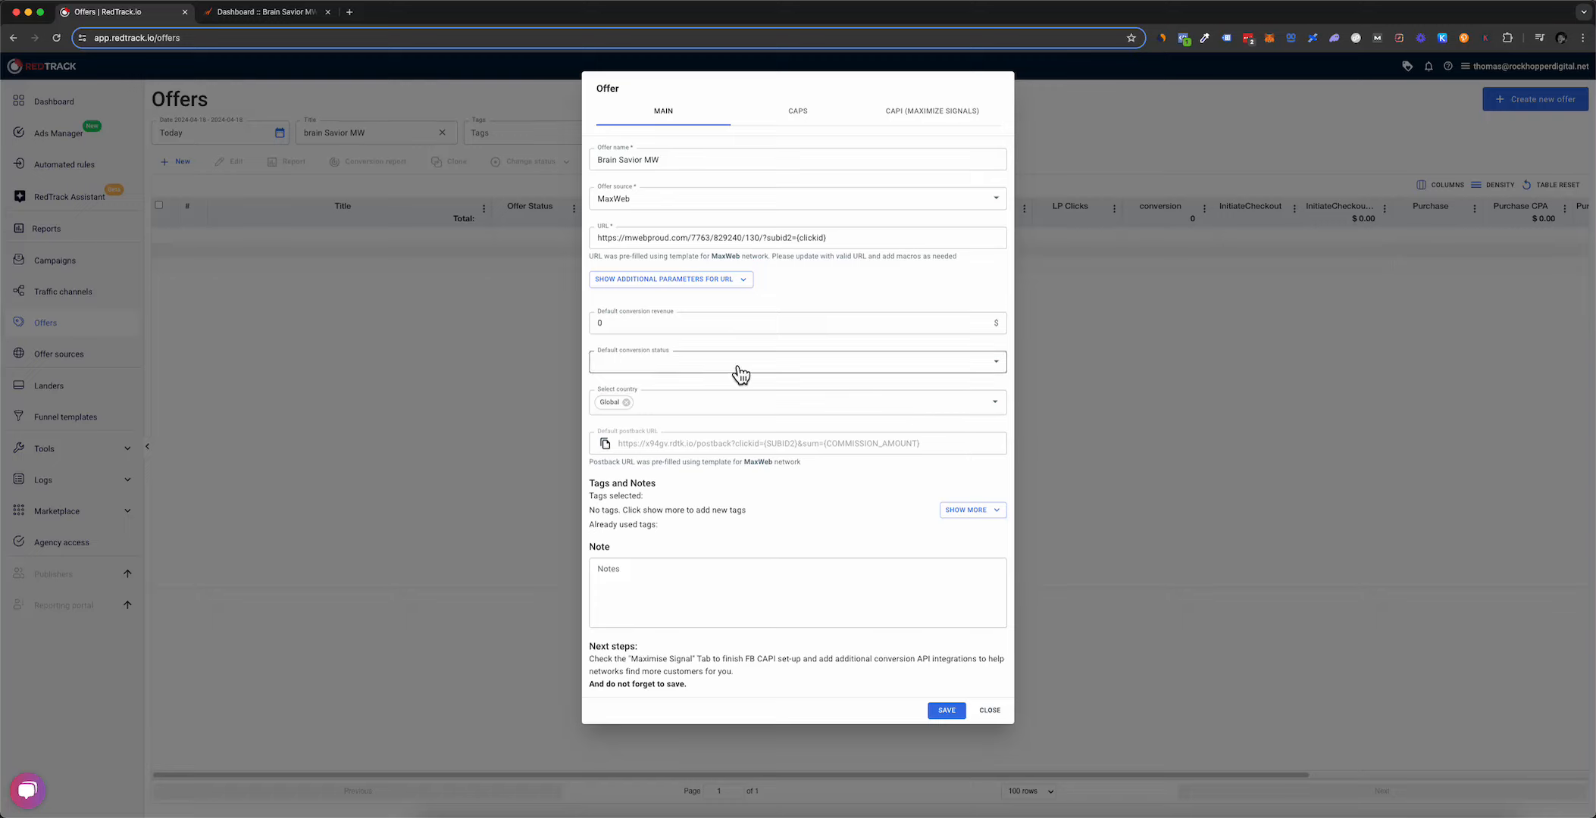
click(949, 713)
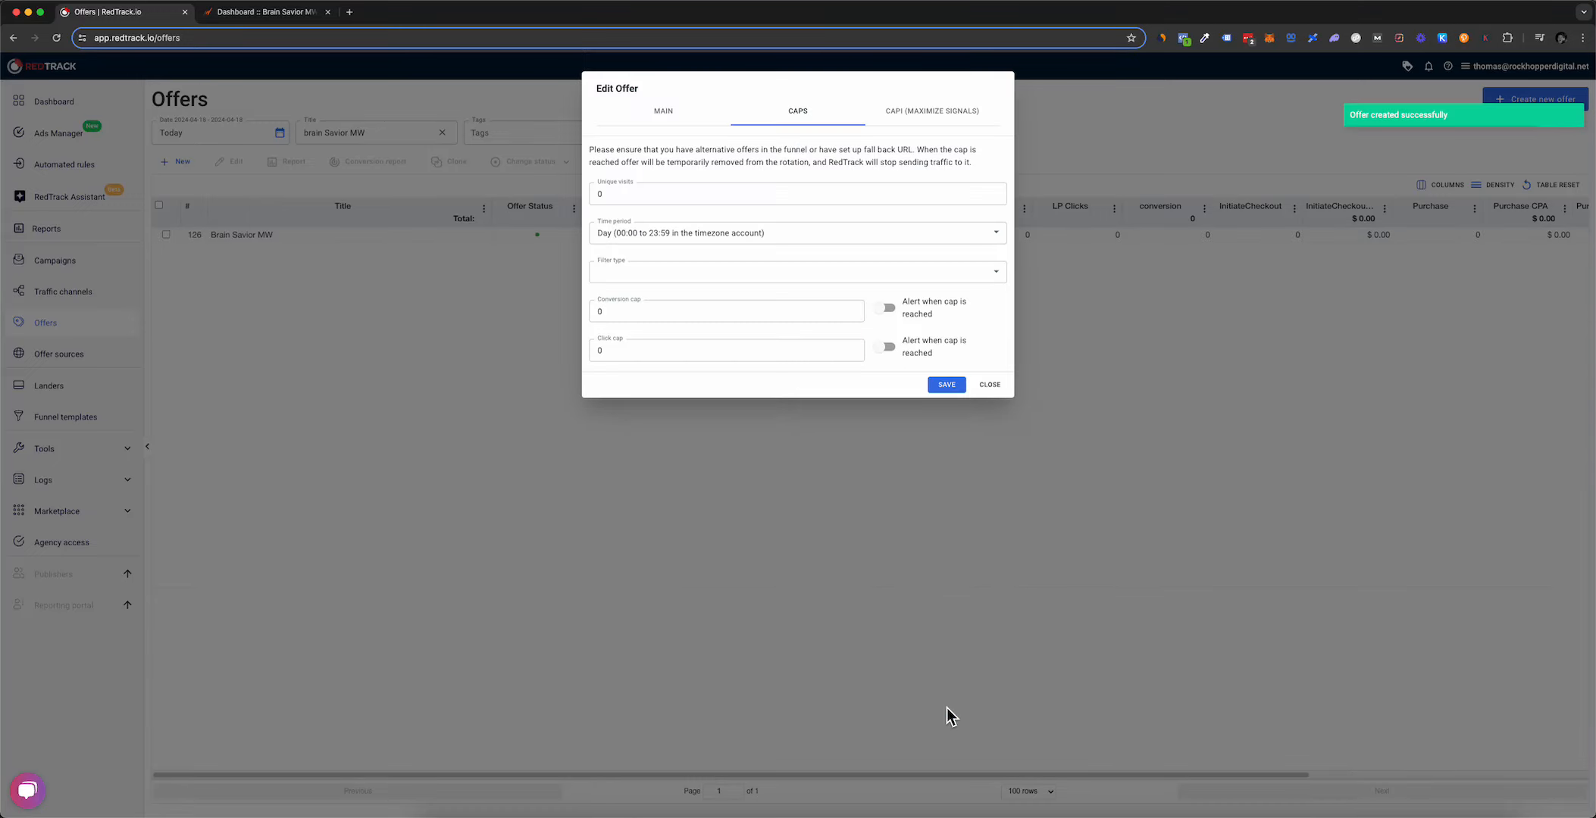